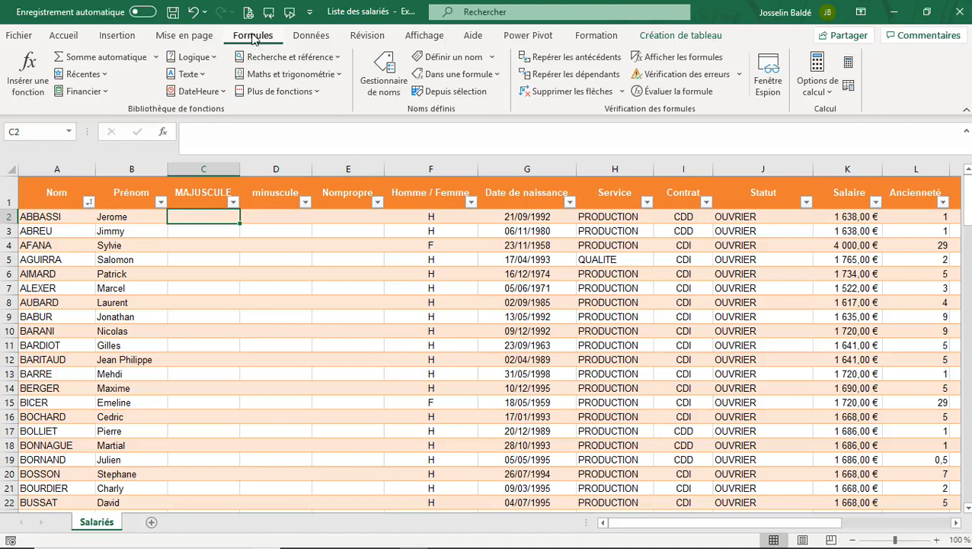
click(203, 74)
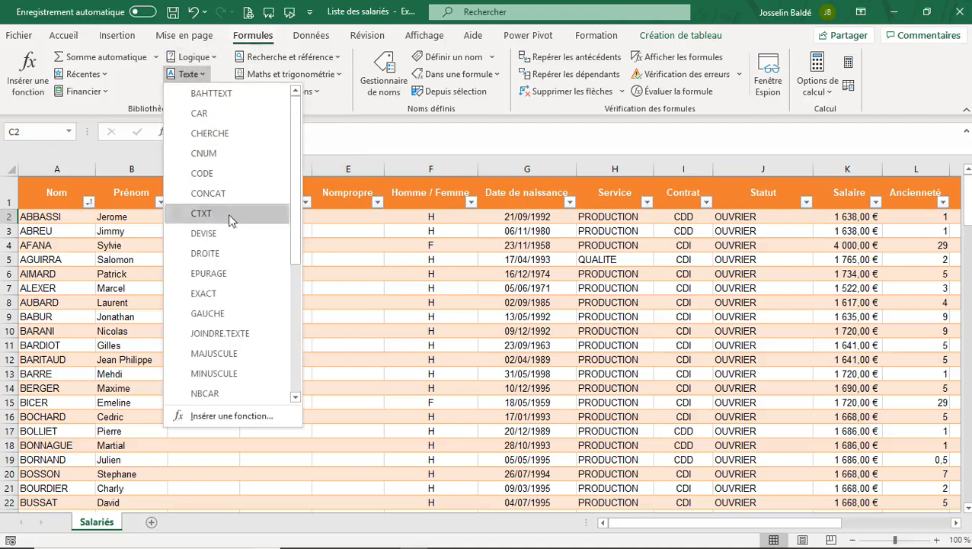
drag(291, 259, 297, 316)
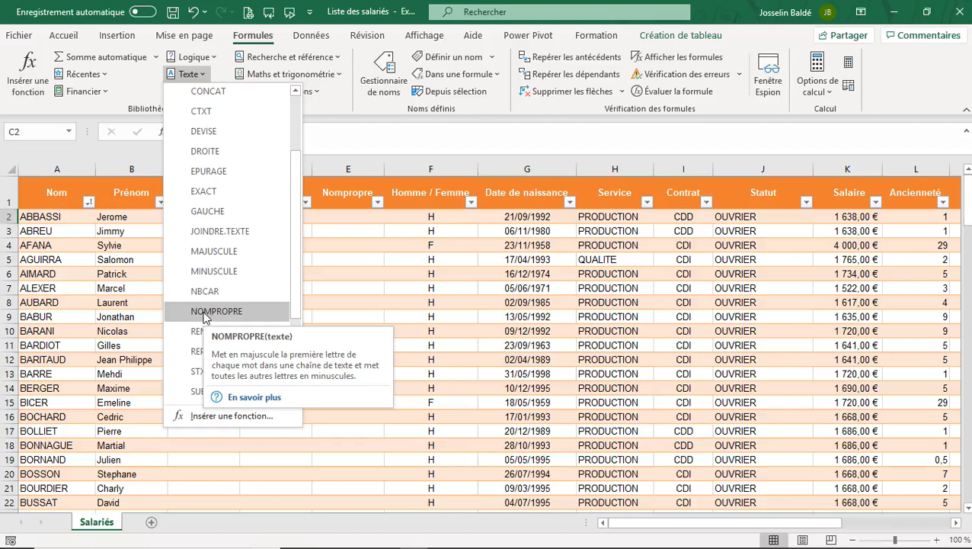
click(311, 292)
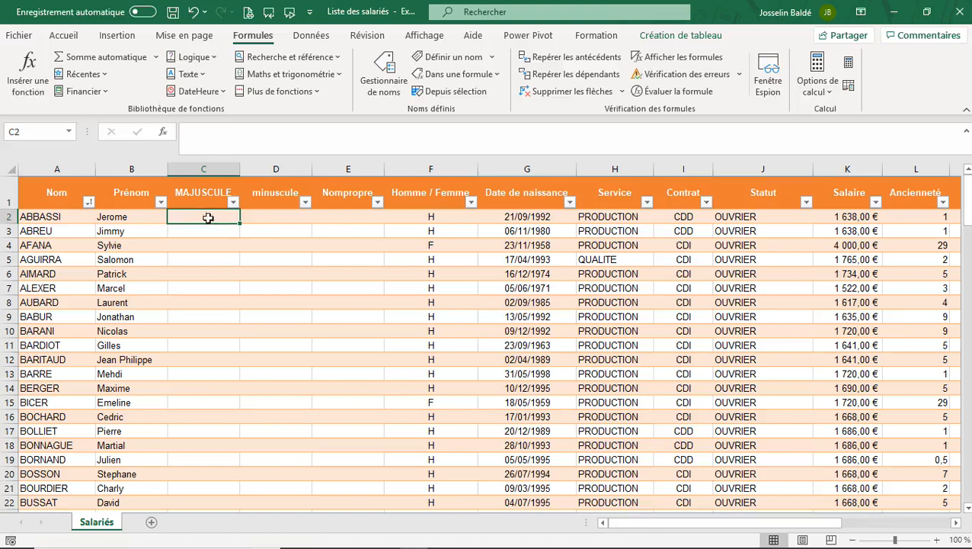
- Fill the MAJUSCULE column from C2 with the MAJUSCULE function applied to the Prénom column
click(202, 75)
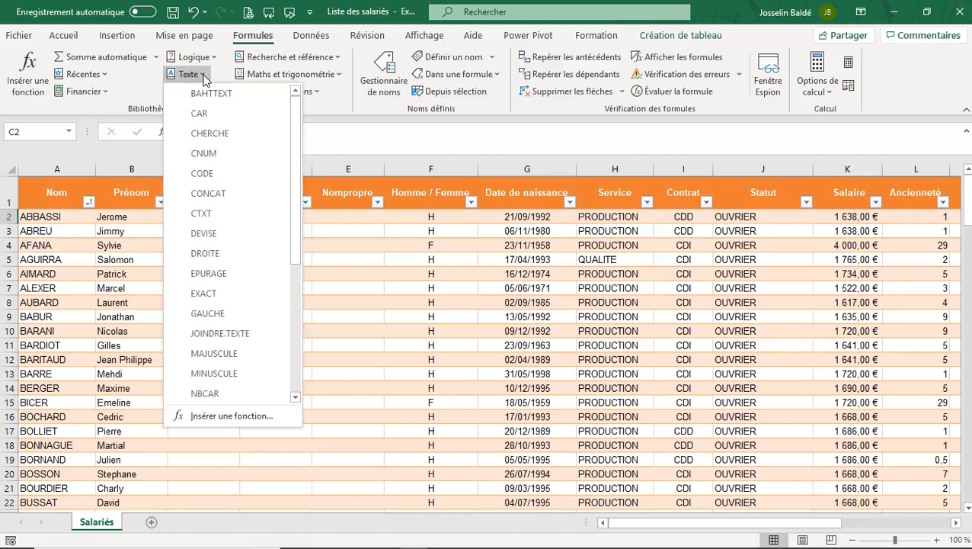
click(210, 356)
drag(450, 103, 454, 97)
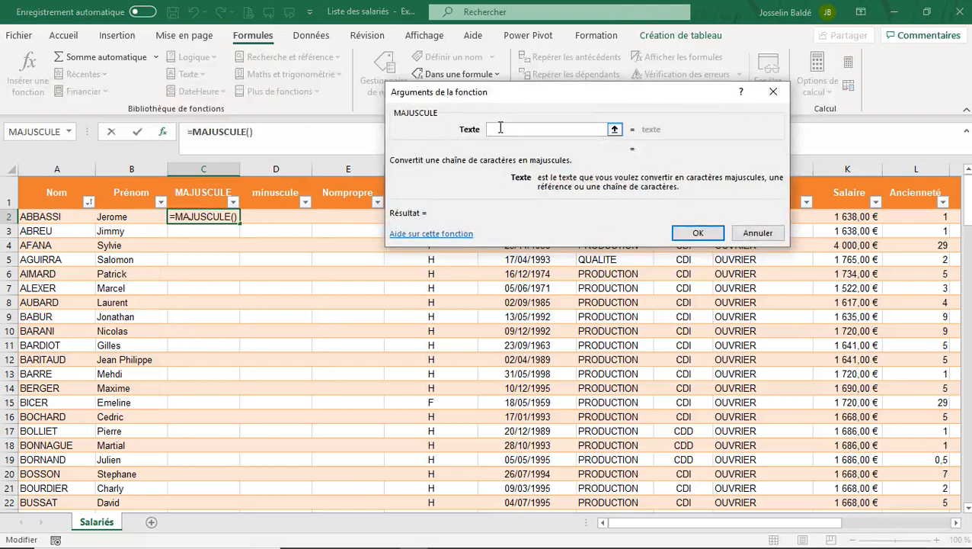
click(127, 214)
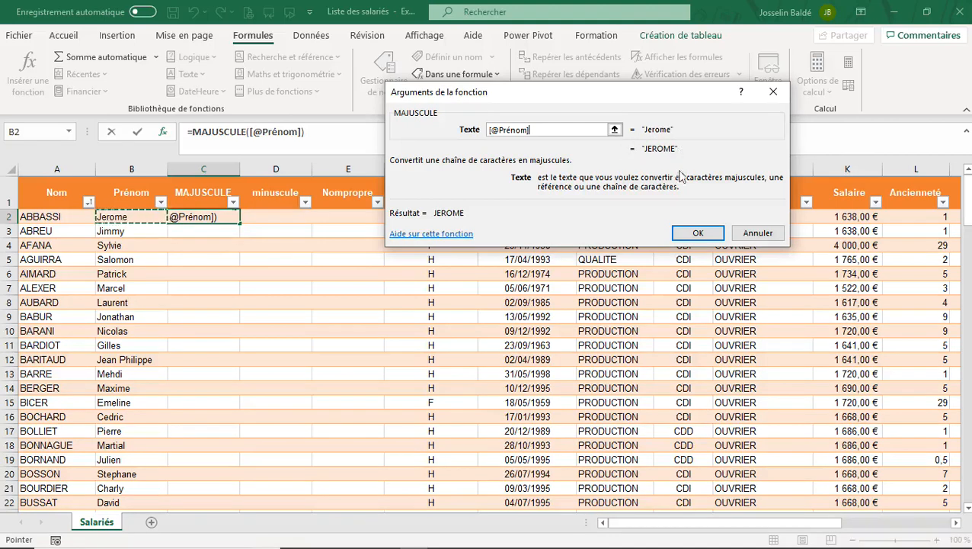
click(695, 233)
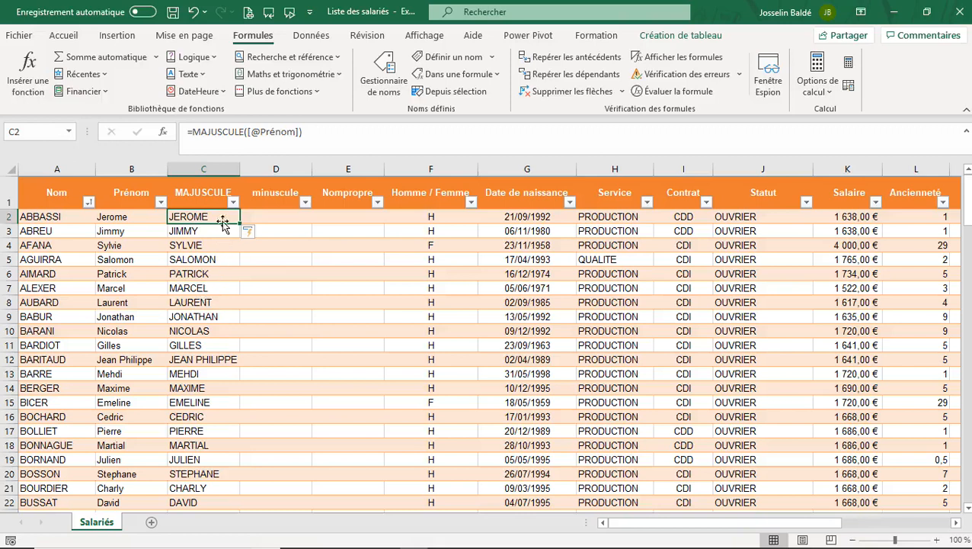
- Fill the minuscule column from D2 with the MINUSCULE function applied to the Nom column
click(282, 218)
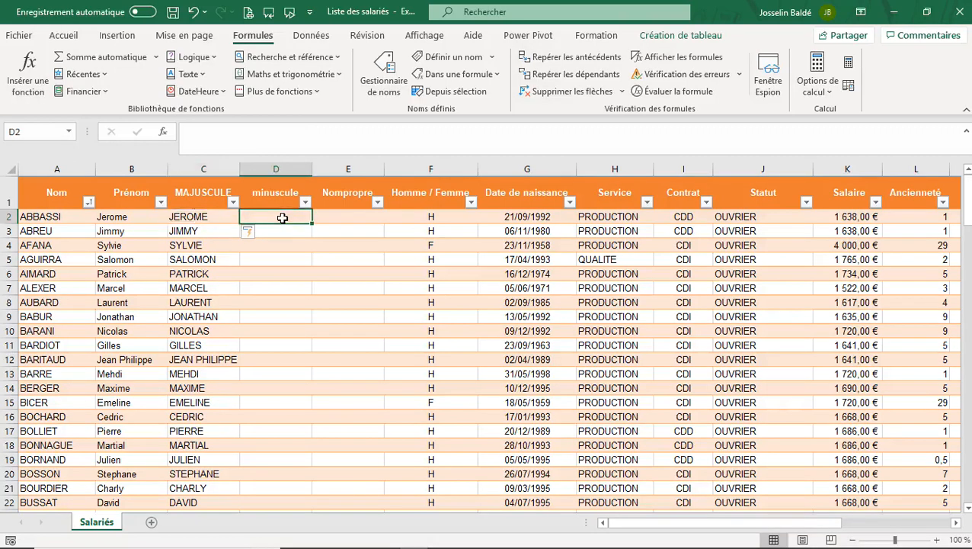
click(185, 73)
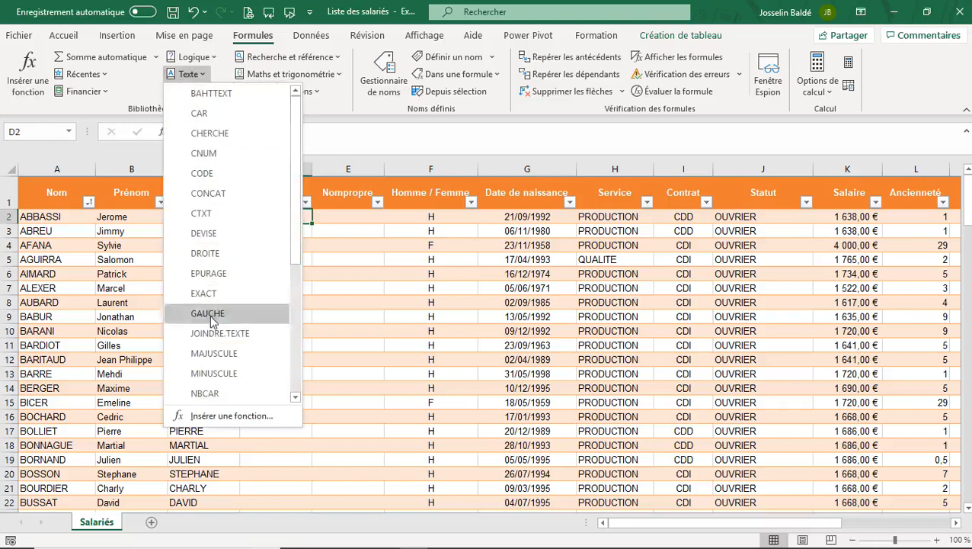
click(217, 373)
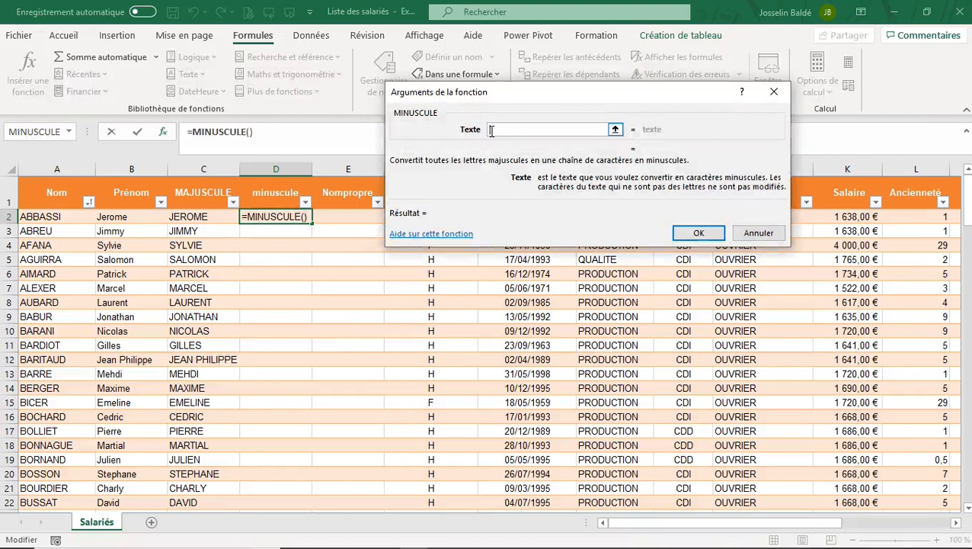
click(50, 216)
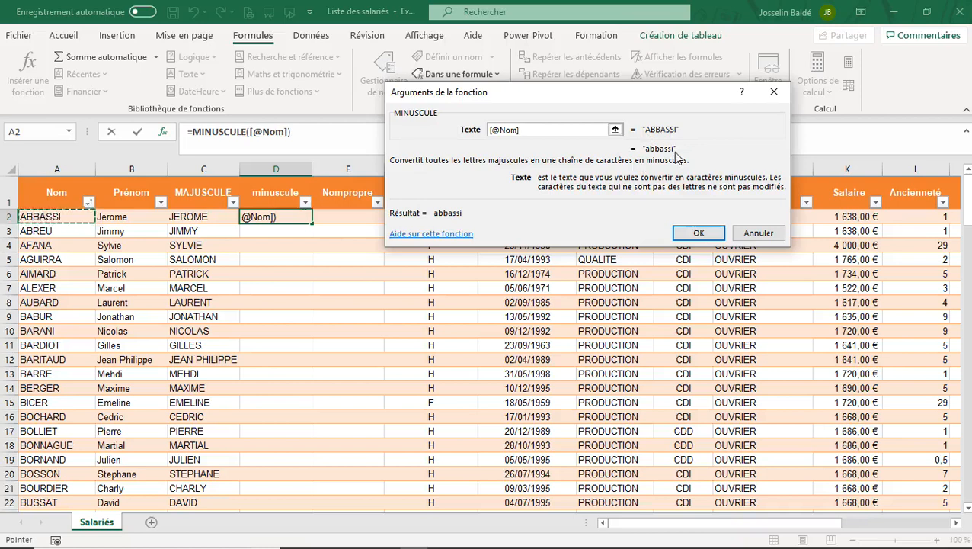
click(690, 232)
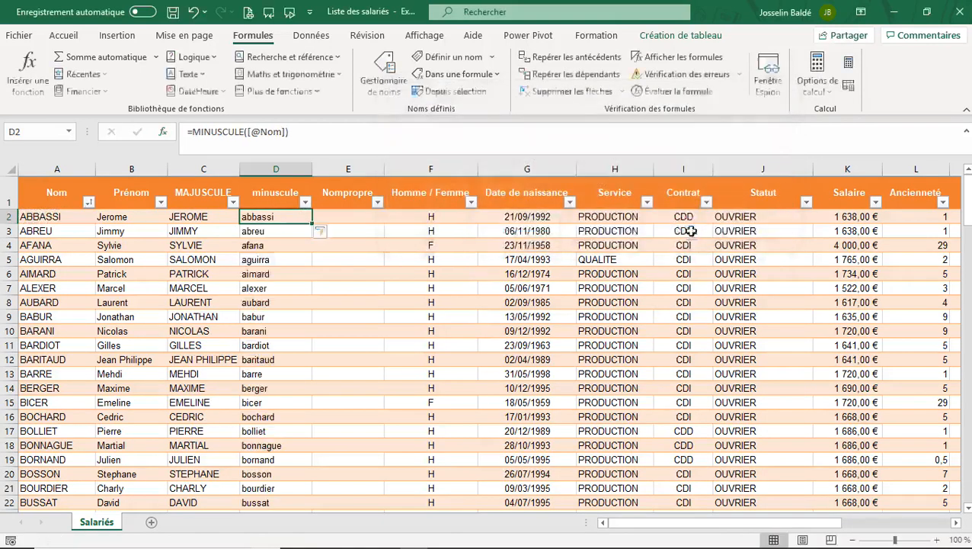
- Fill the Nompropre column from E2 with the NOMPROPRE function applied to the minuscule column
click(367, 214)
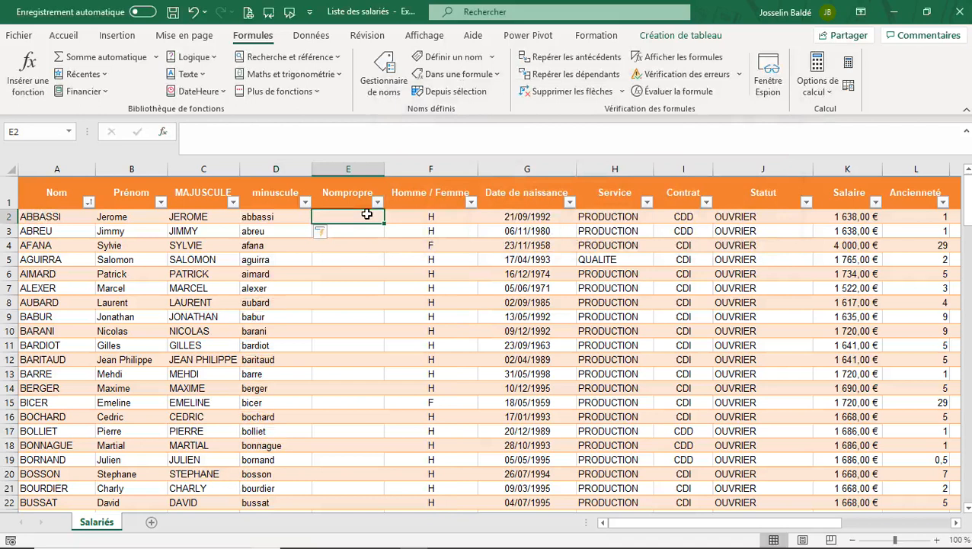
click(200, 77)
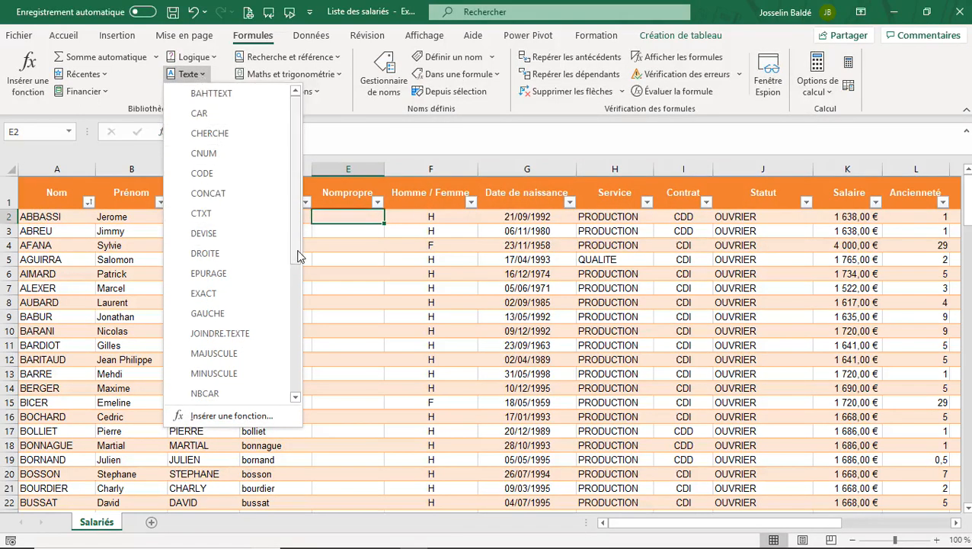
drag(298, 251, 297, 283)
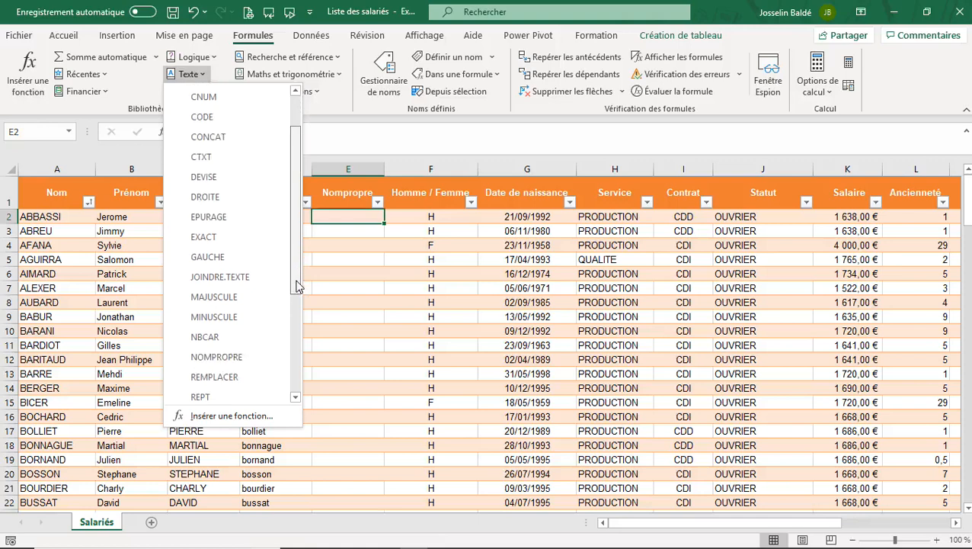
click(246, 353)
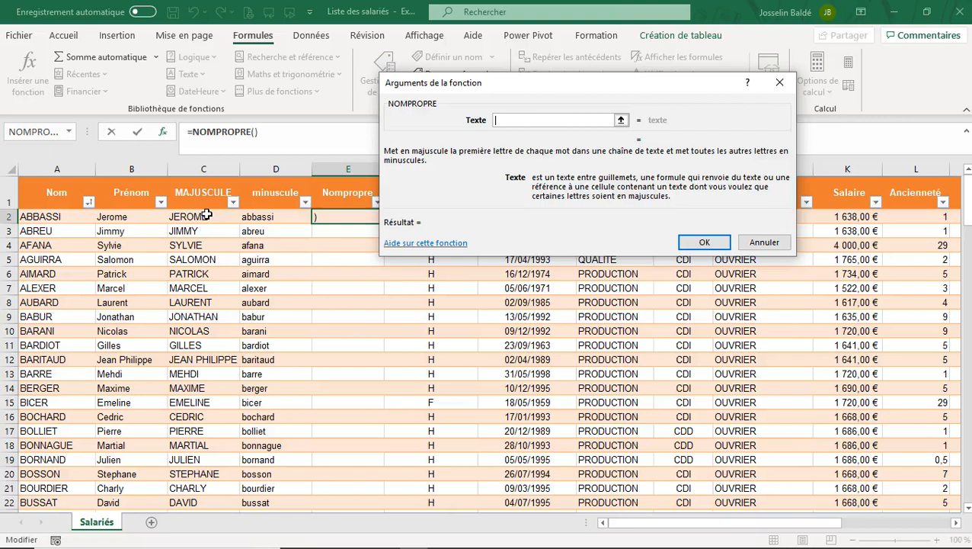
click(272, 216)
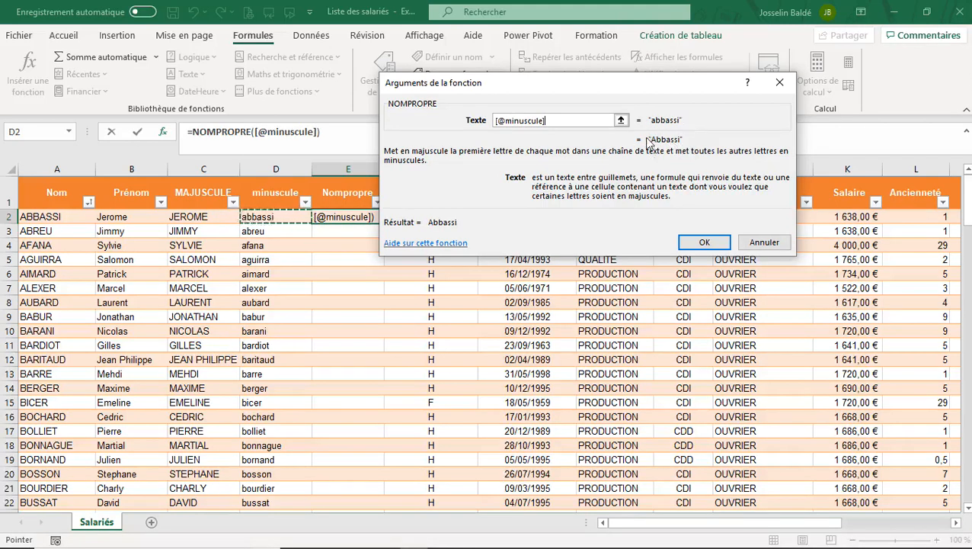
click(704, 242)
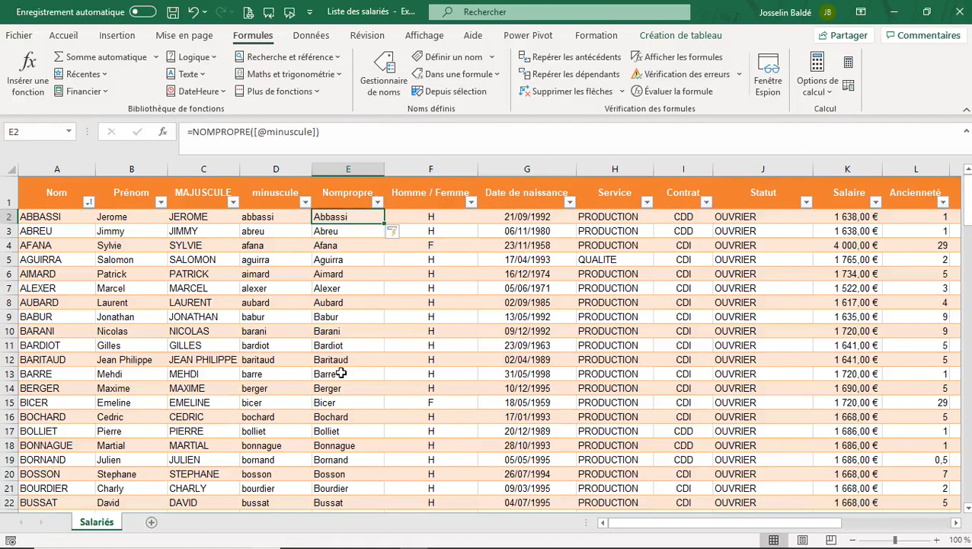
- Review the formulas in the first data cells of the MAJUSCULE, minuscule and Nompropre columns
click(208, 218)
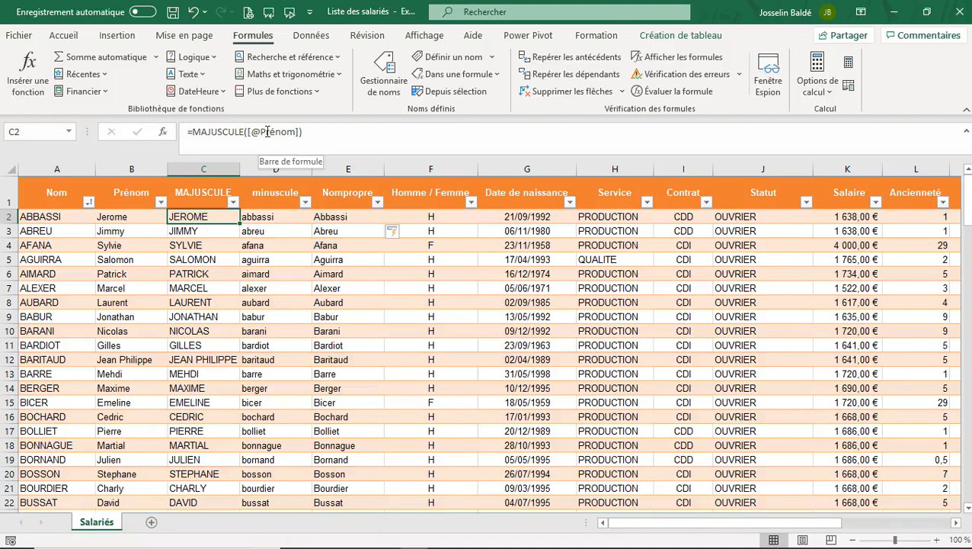
click(260, 216)
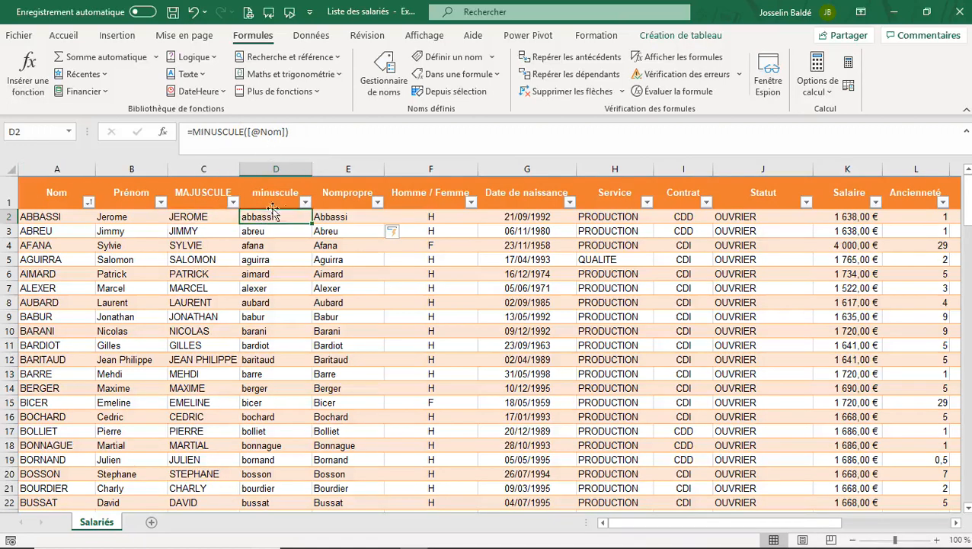
click(329, 215)
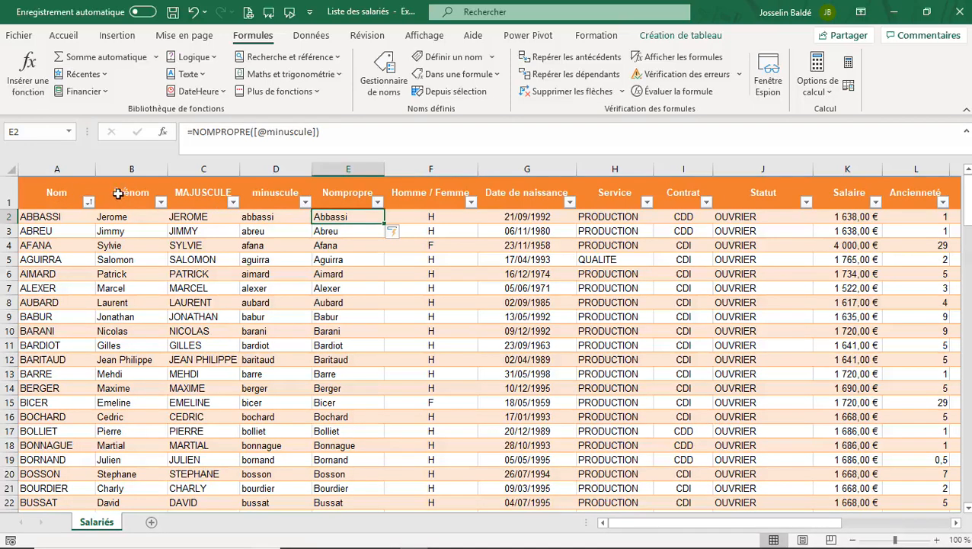
- Try deleting the Nom and Prénom columns together, and undo the deletion
drag(76, 169, 116, 165)
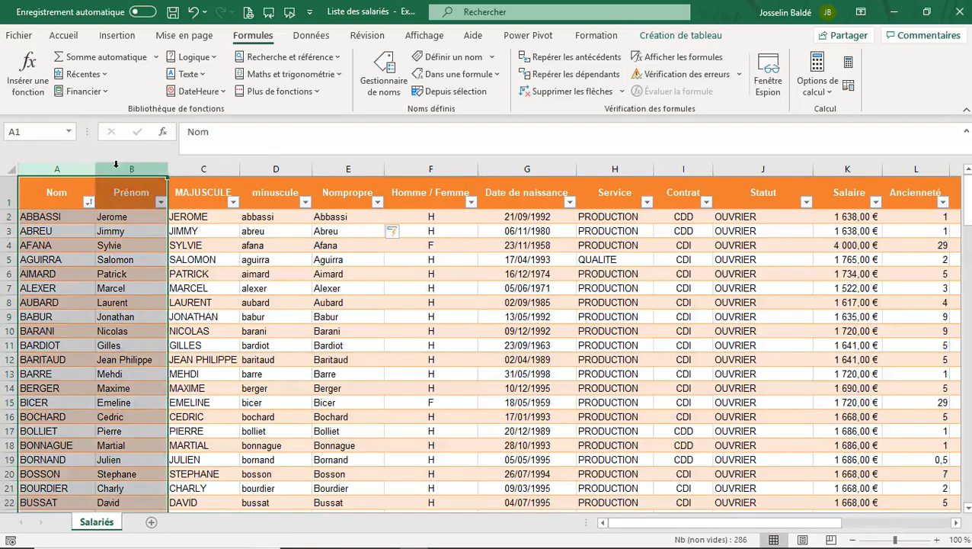
right_click(116, 164)
click(163, 303)
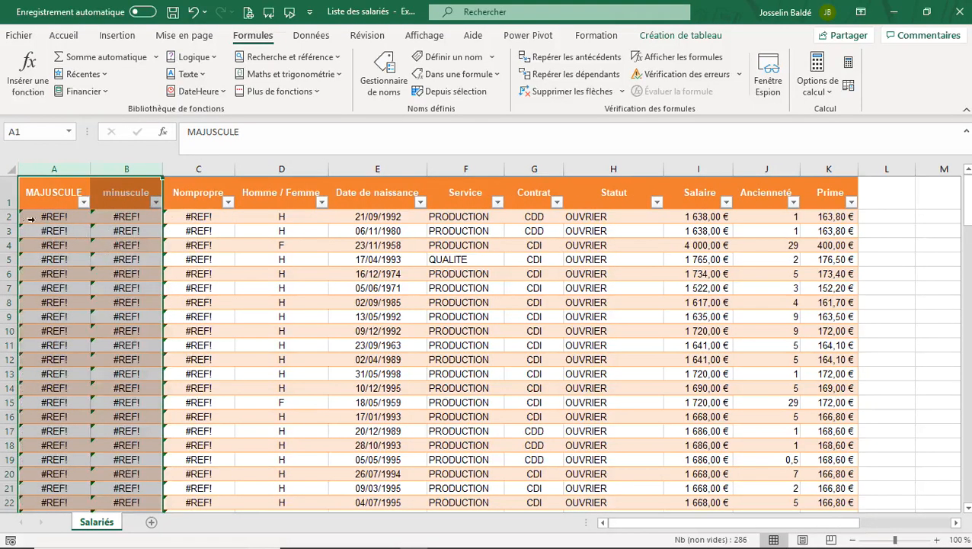
click(191, 12)
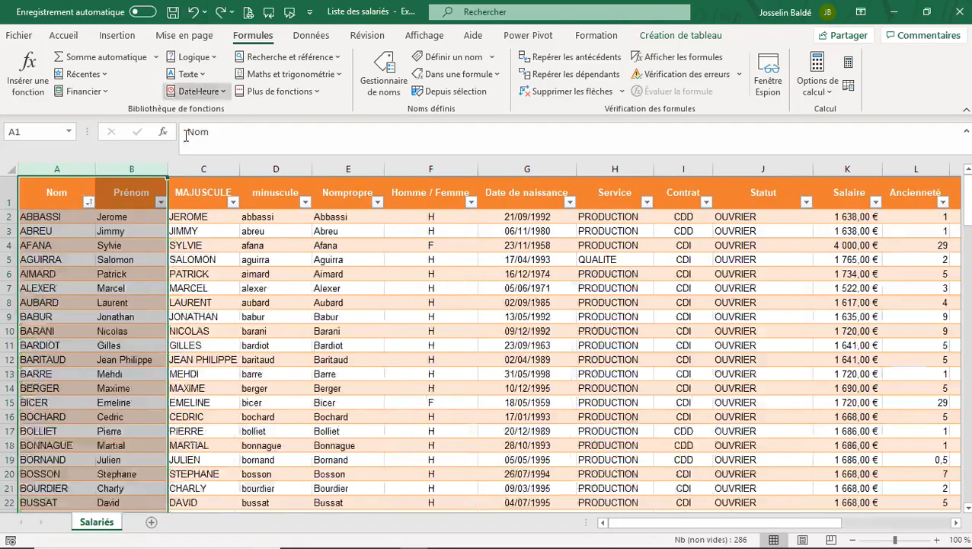
- Replace the formulas in all data cells of the MAJUSCULE column with their values by copying and pasting values in place
click(211, 217)
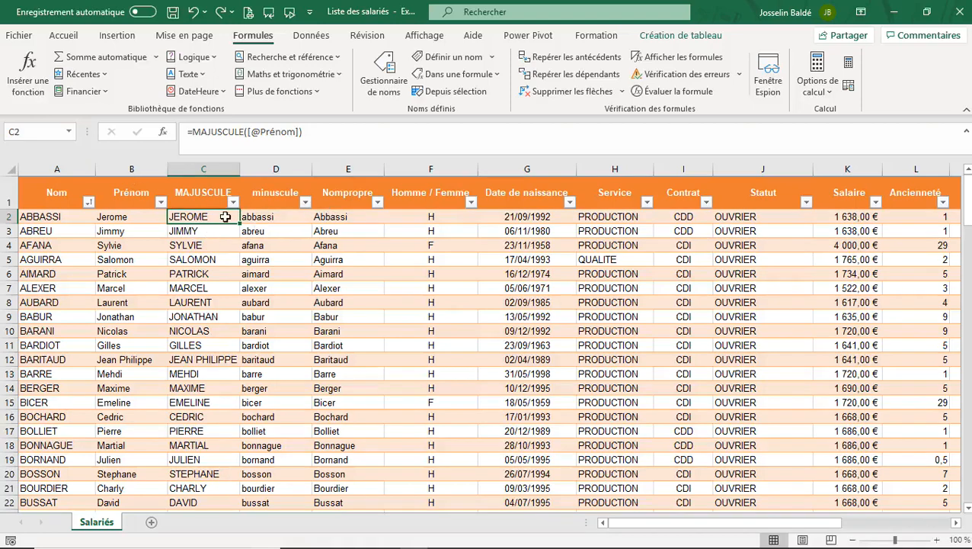
key(ctrl+shift+Down)
scroll(208, 264, up, 12)
scroll(198, 269, up, 20)
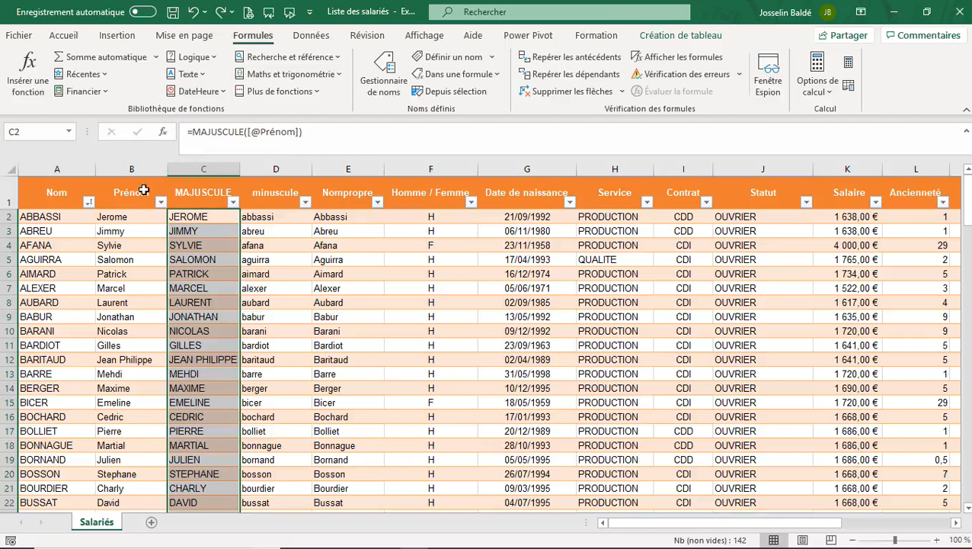
right_click(207, 220)
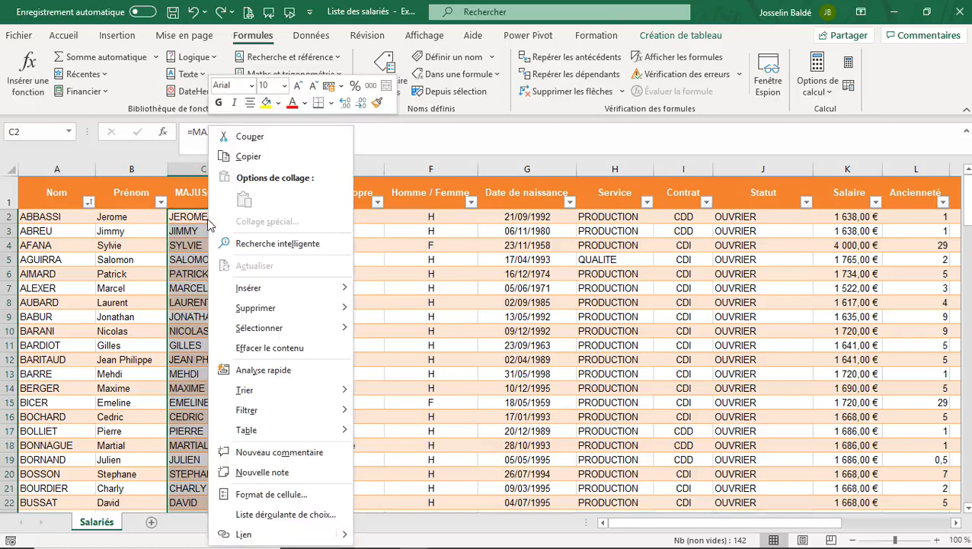
click(247, 156)
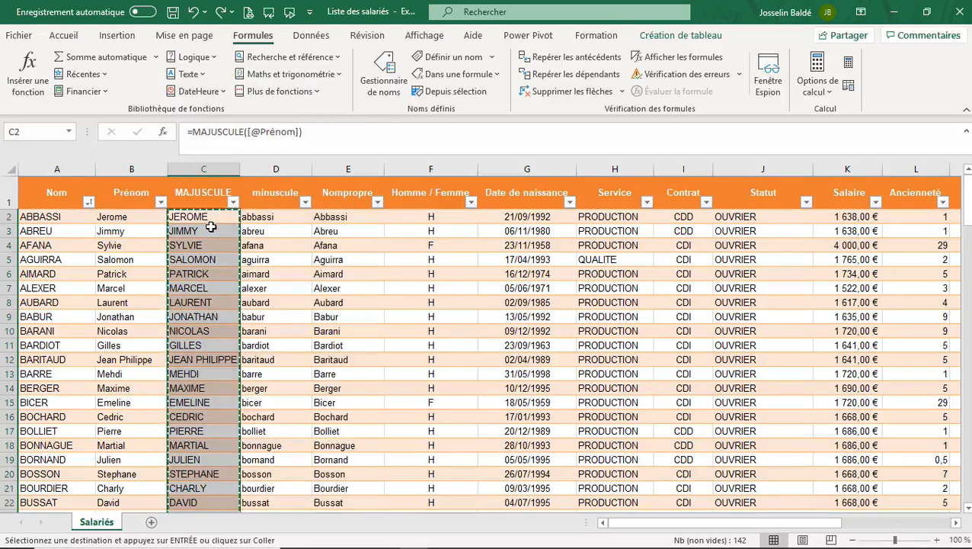
right_click(212, 230)
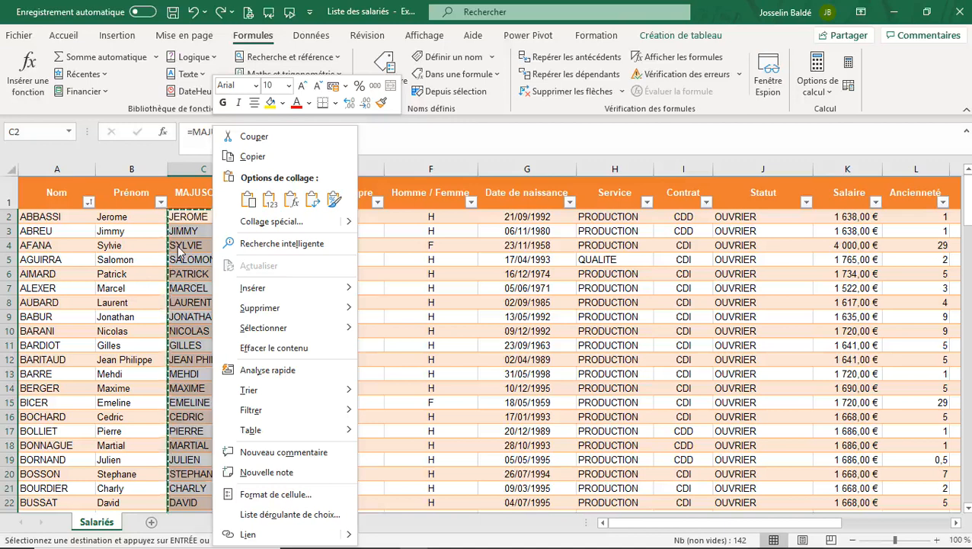
click(269, 199)
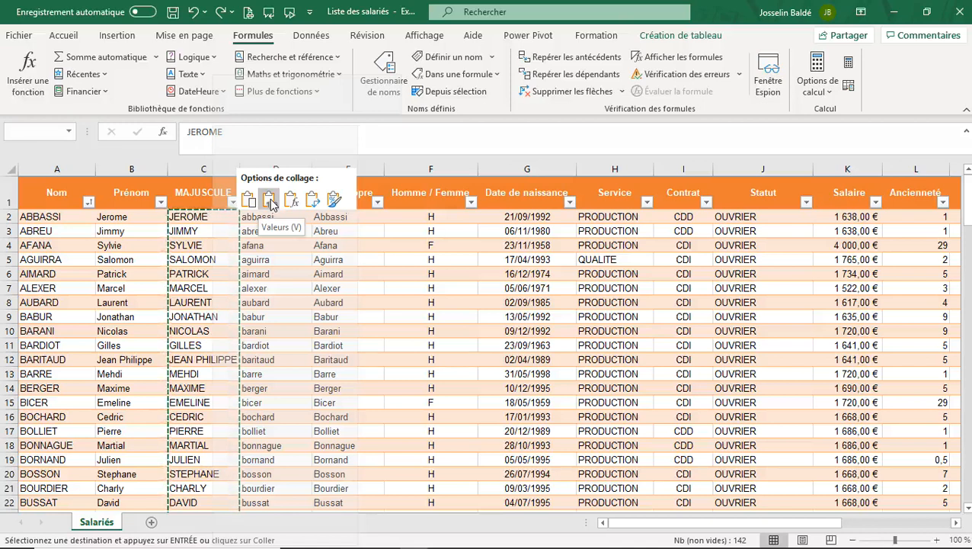
click(269, 200)
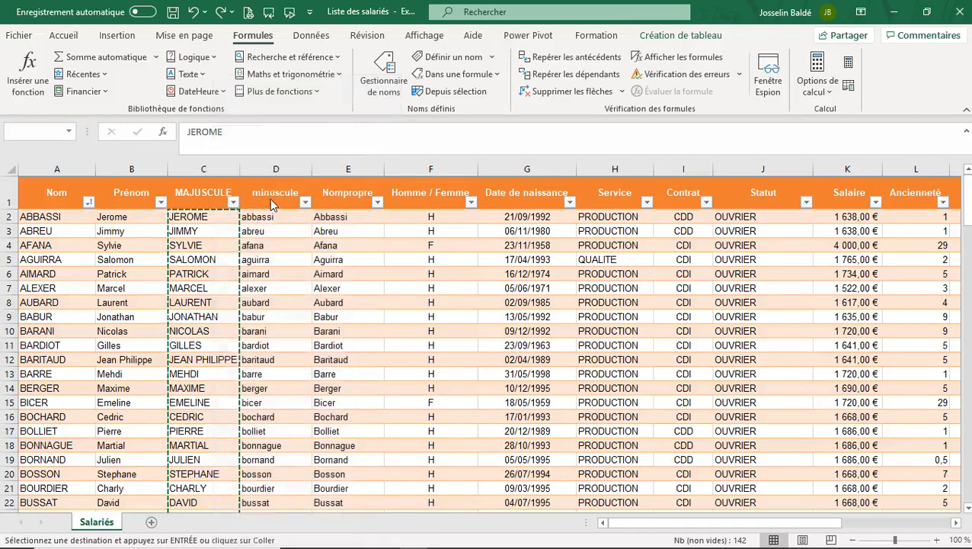
key(Escape)
- Inspect the contents of the first three data cells in the MAJUSCULE column, C2 to C4
click(217, 216)
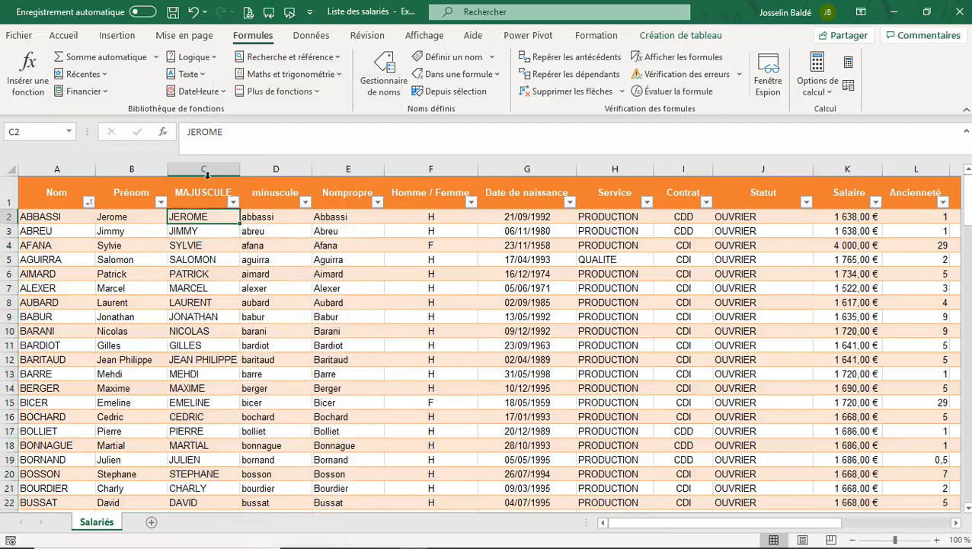
click(201, 224)
click(201, 224)
click(202, 235)
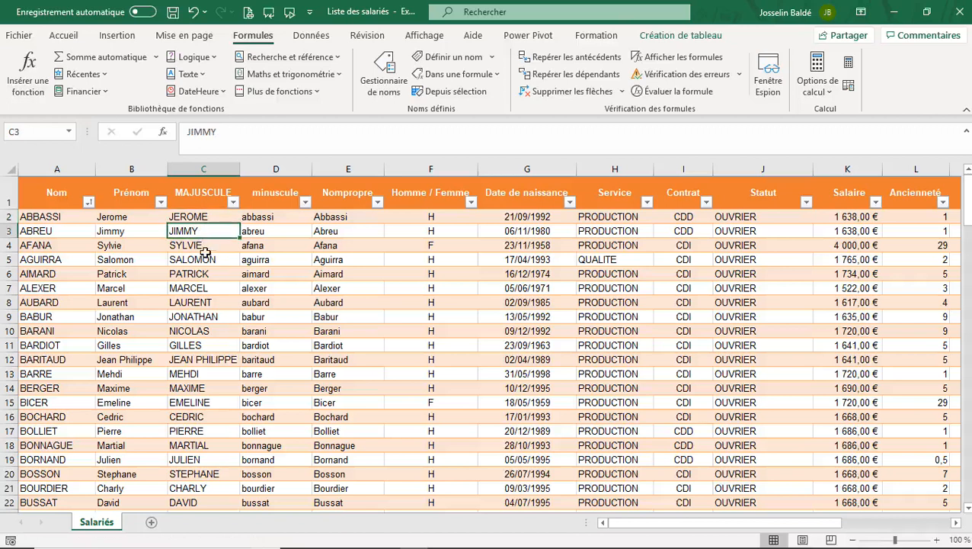
click(202, 243)
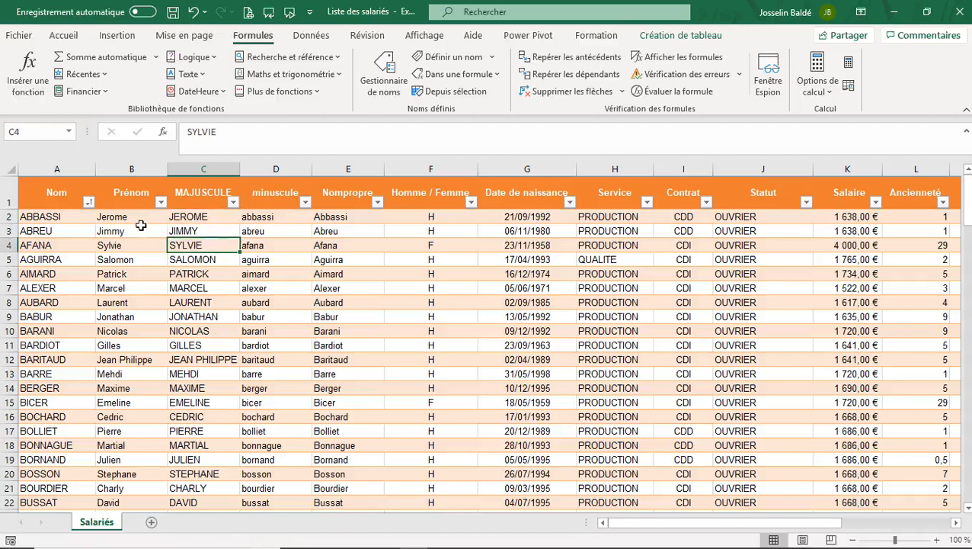
- Try deleting the Prénom column on its own, and undo the deletion
click(135, 170)
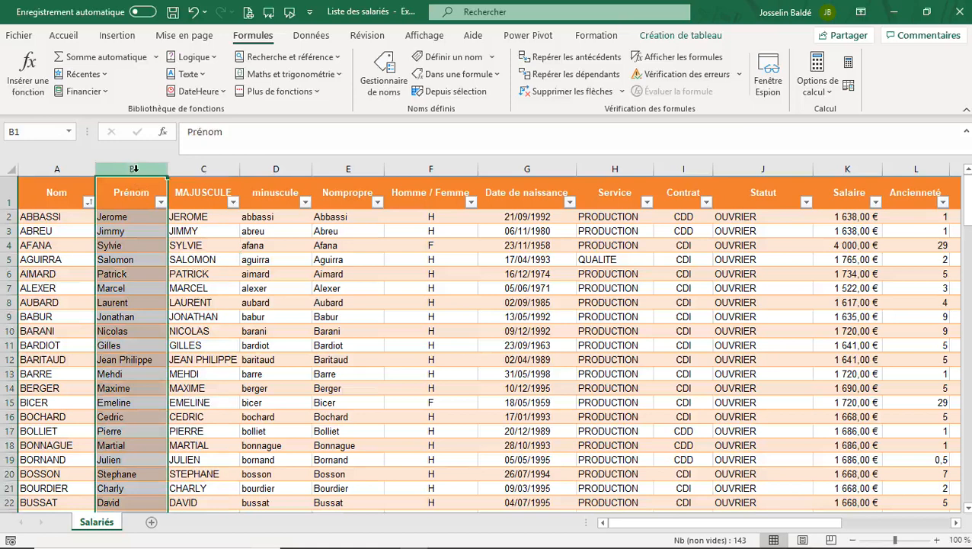
right_click(136, 170)
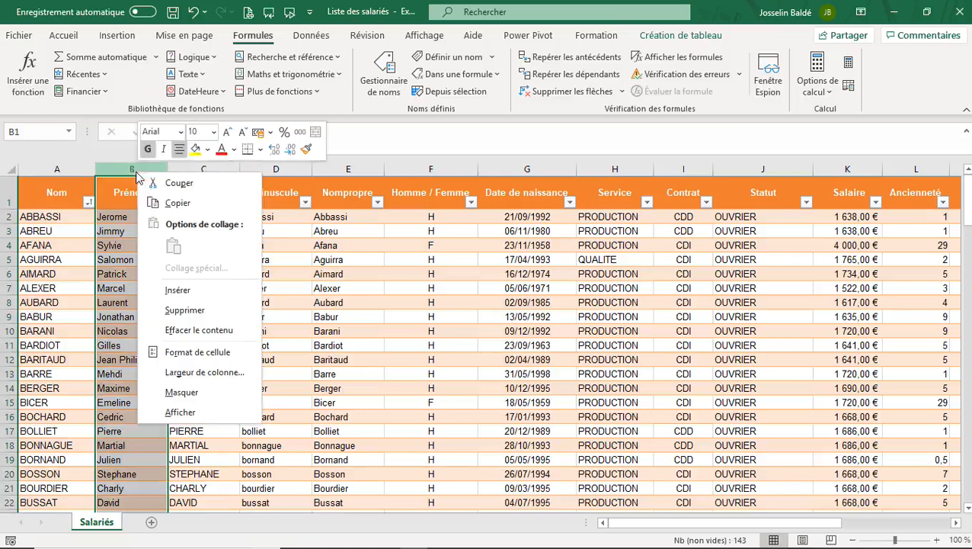
click(198, 305)
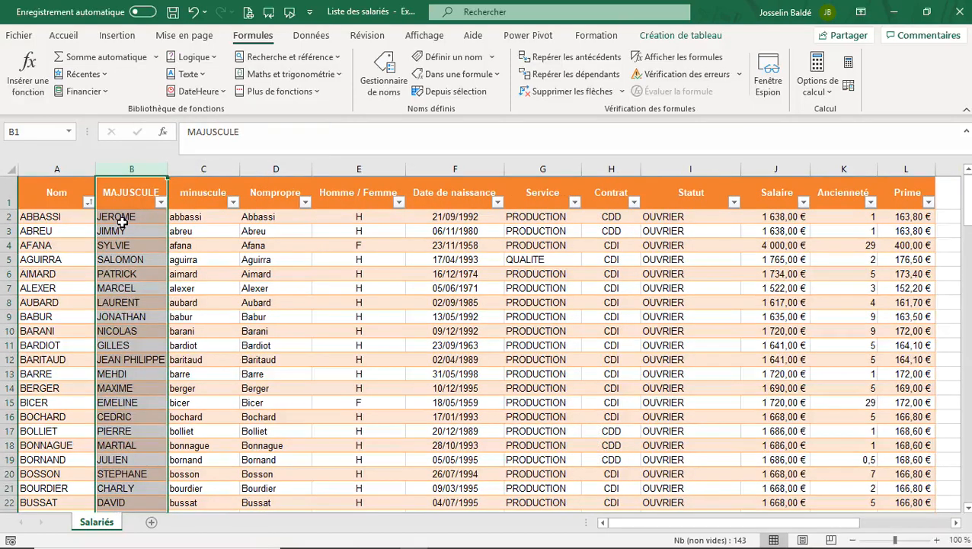
click(194, 13)
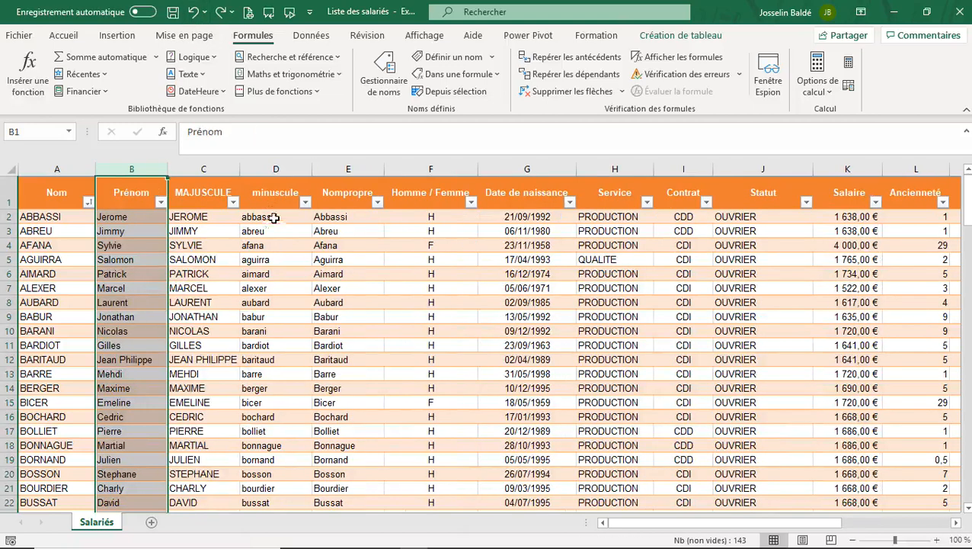
- Try deleting the Nom column on its own, and undo the deletion
click(67, 163)
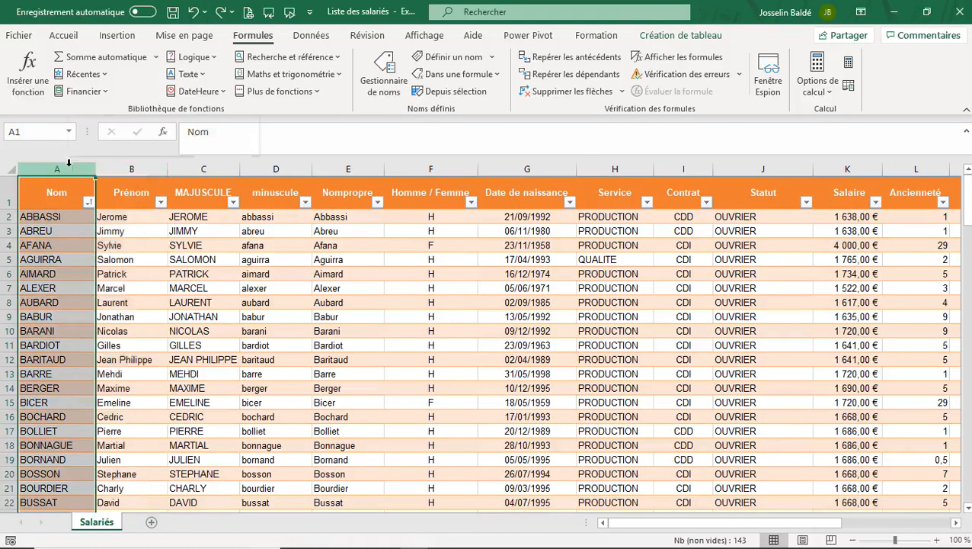
right_click(68, 163)
click(129, 304)
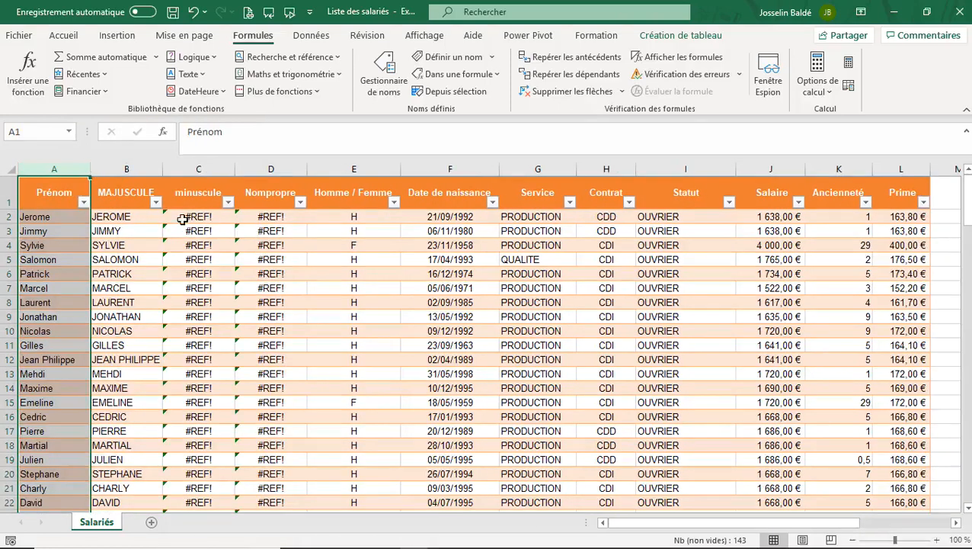
click(190, 14)
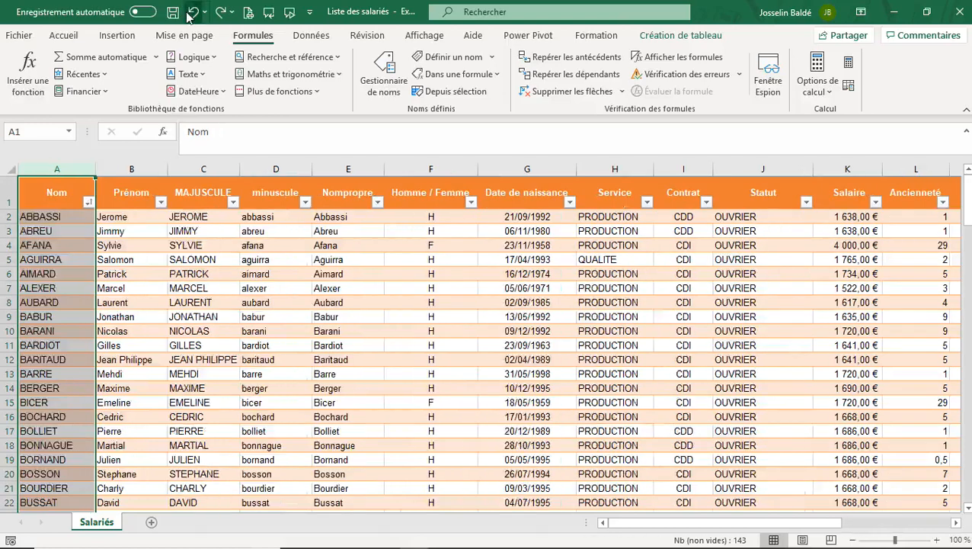
- Copy all data cells of the minuscule and Nompropre columns, preview pasting them in place as values, and cancel the copy
click(297, 212)
drag(296, 213, 323, 214)
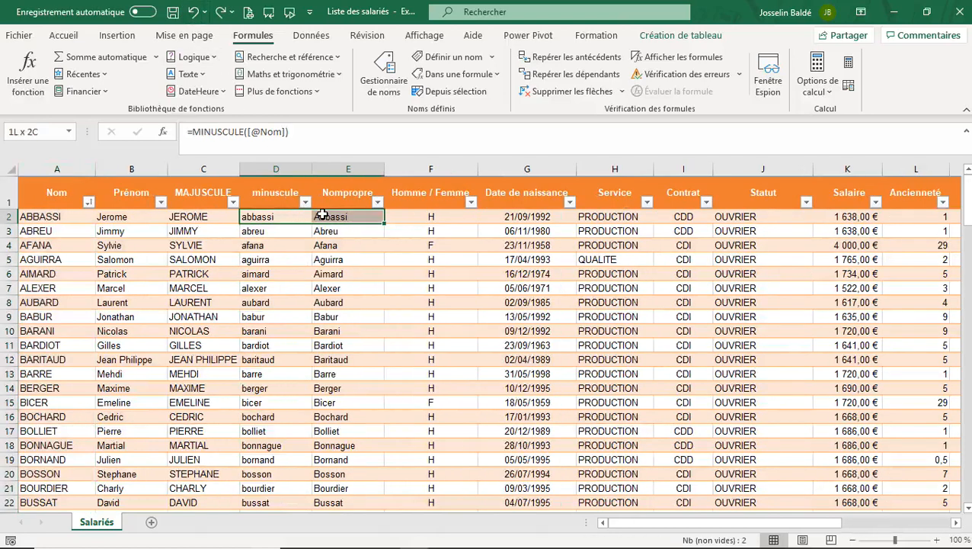
key(ctrl+shift+Down)
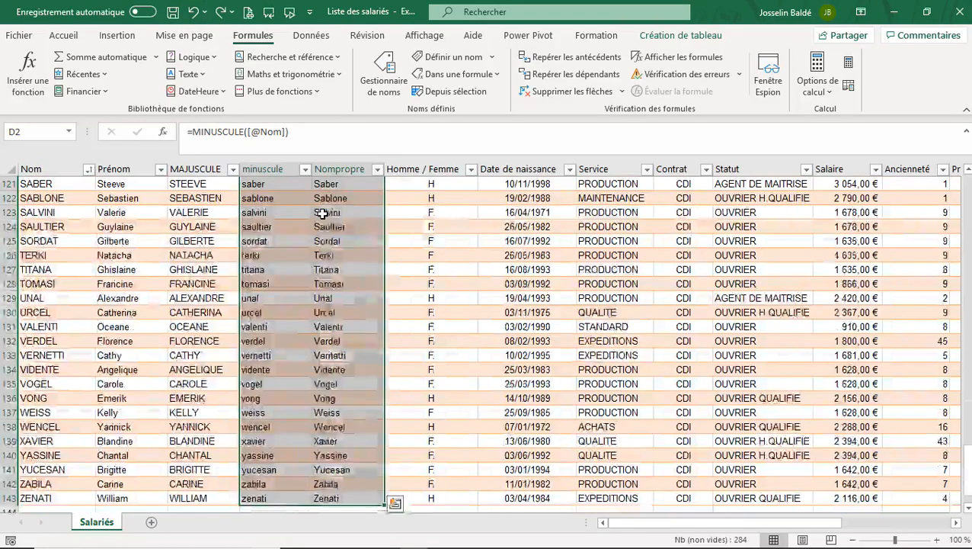
right_click(321, 213)
click(351, 156)
scroll(314, 240, up, 5)
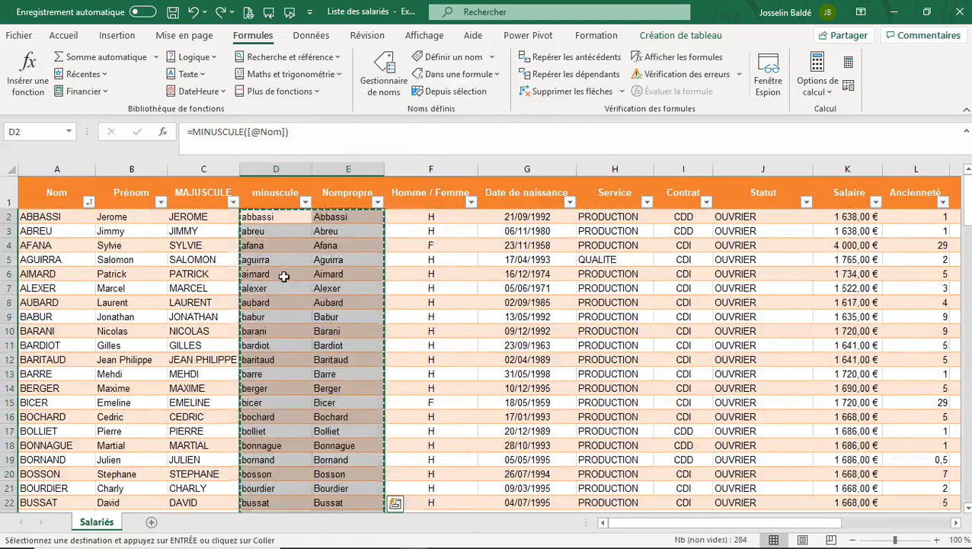
right_click(282, 278)
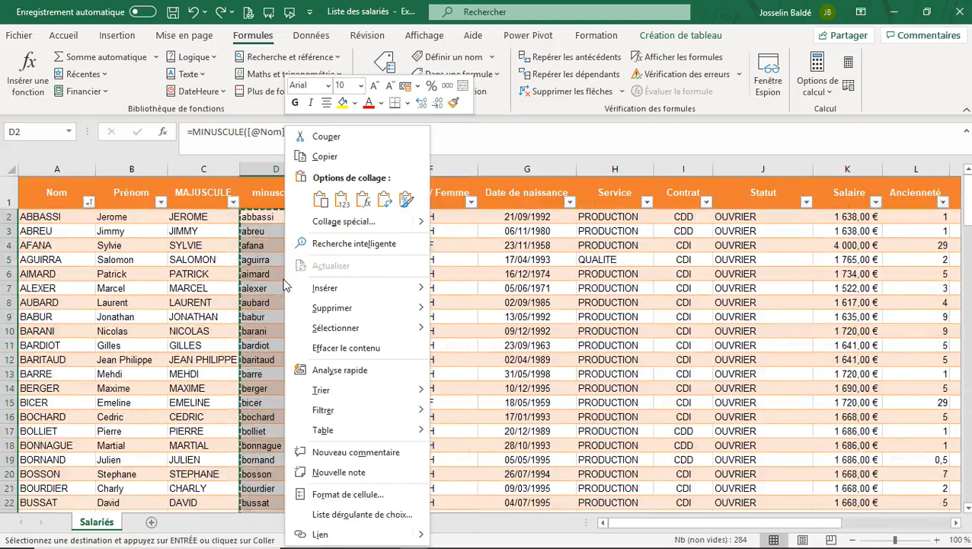
click(342, 199)
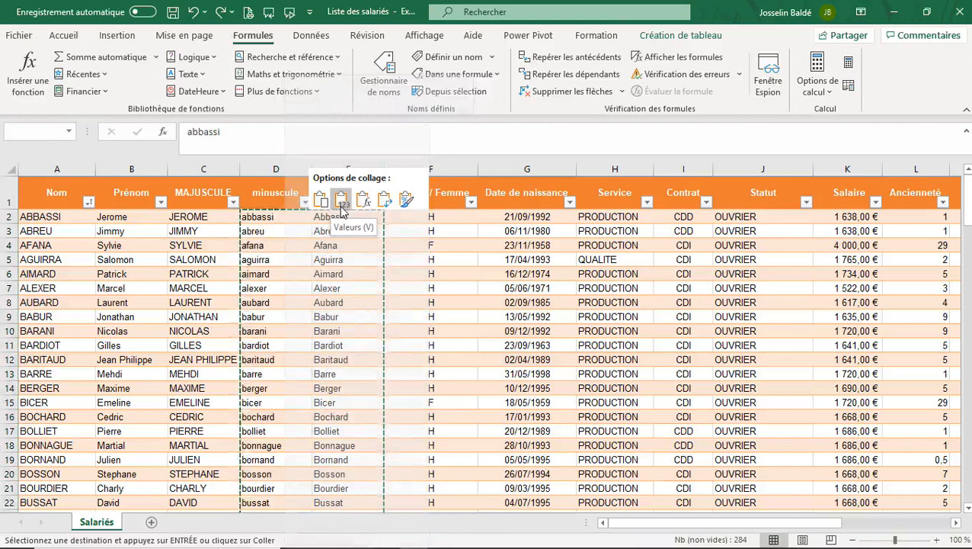
click(257, 330)
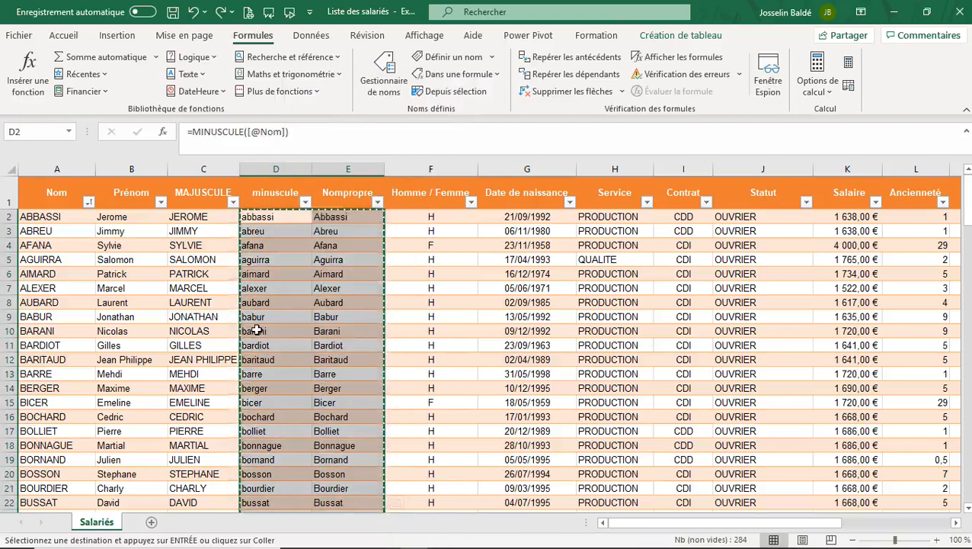
key(Escape)
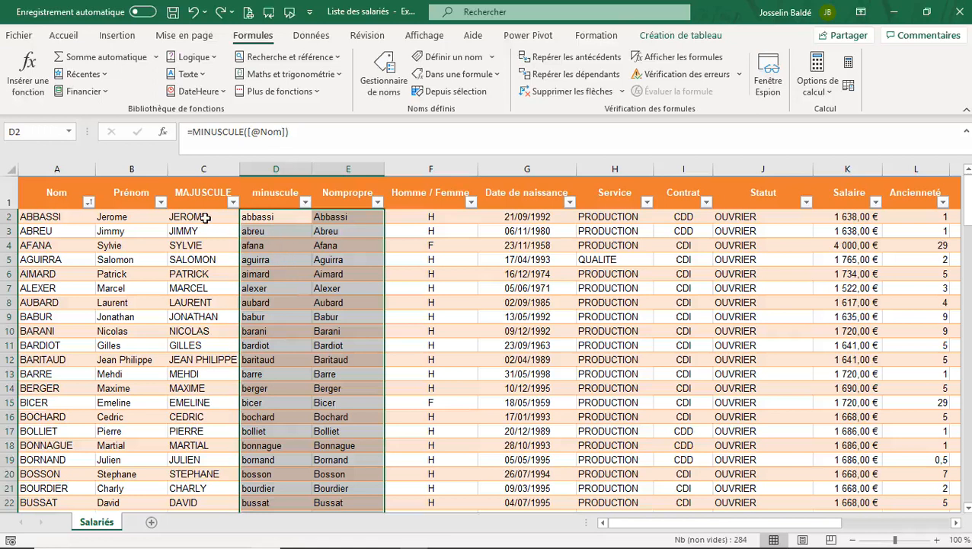
- Select all data cells of the Nom column, starting from A2
click(63, 217)
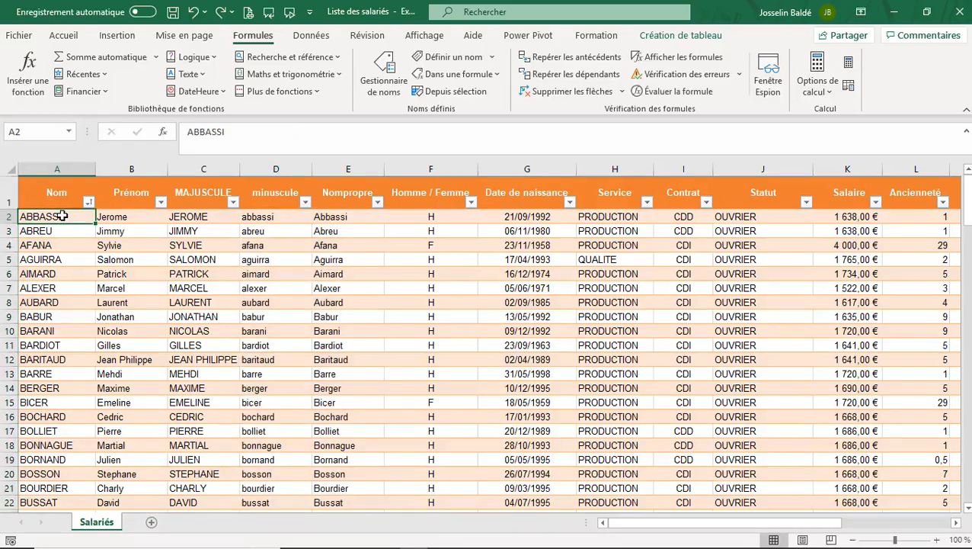
scroll(62, 217, down, 20)
scroll(62, 216, up, 20)
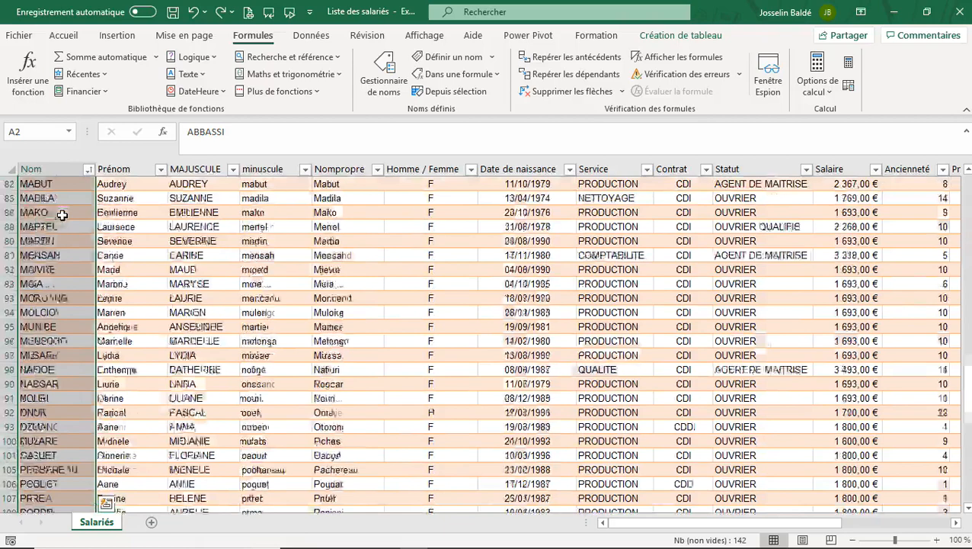
scroll(59, 215, up, 15)
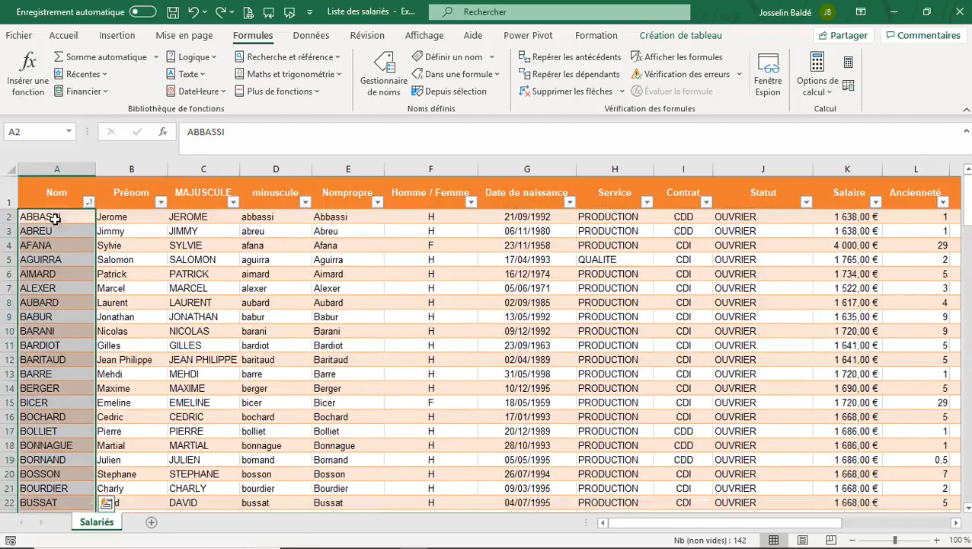